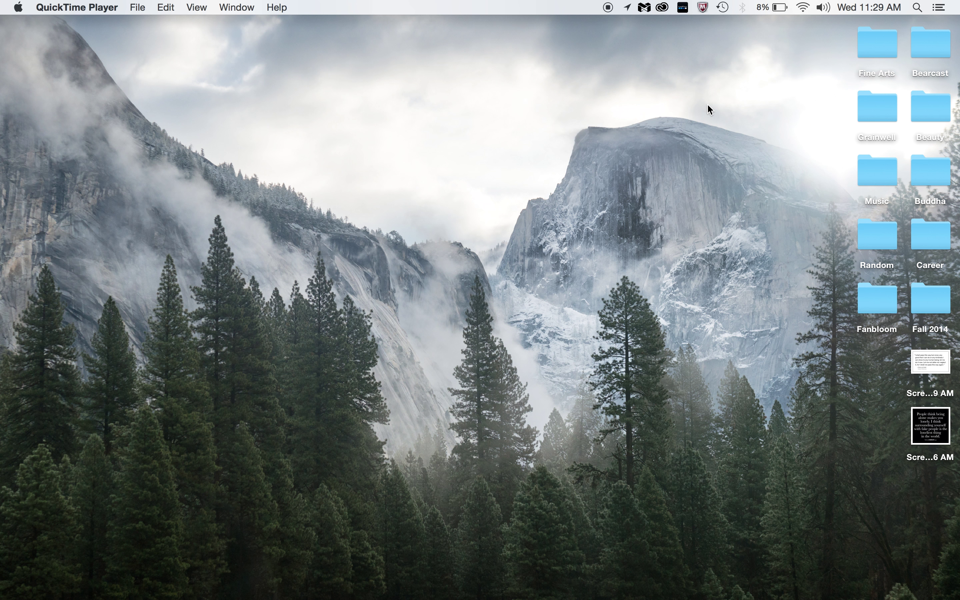
Step: Select the desktop items, then click through the Buddha, Career, Fanbloom, Grainwell and Bearcast folders
drag(825, 45, 806, 29)
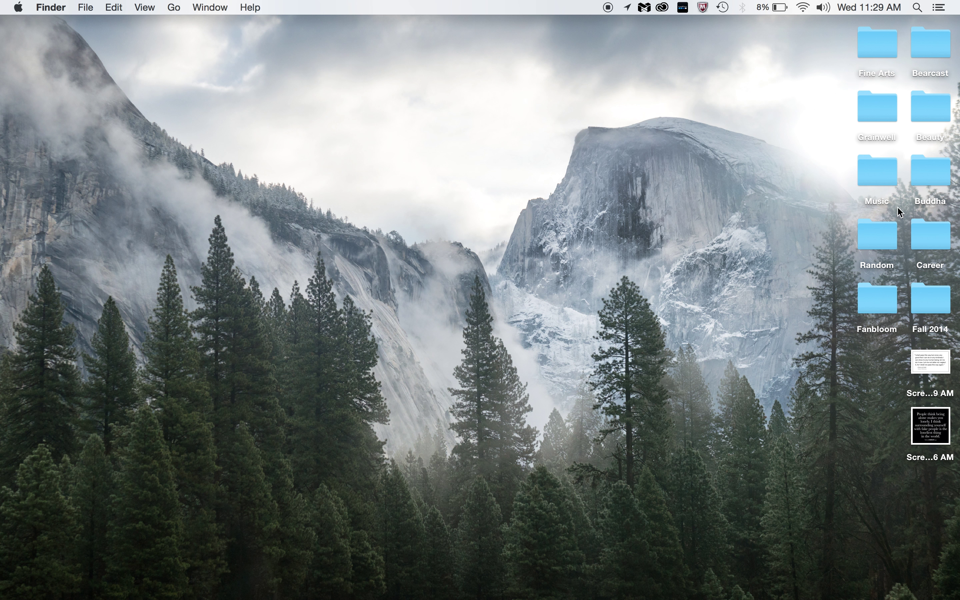
click(936, 171)
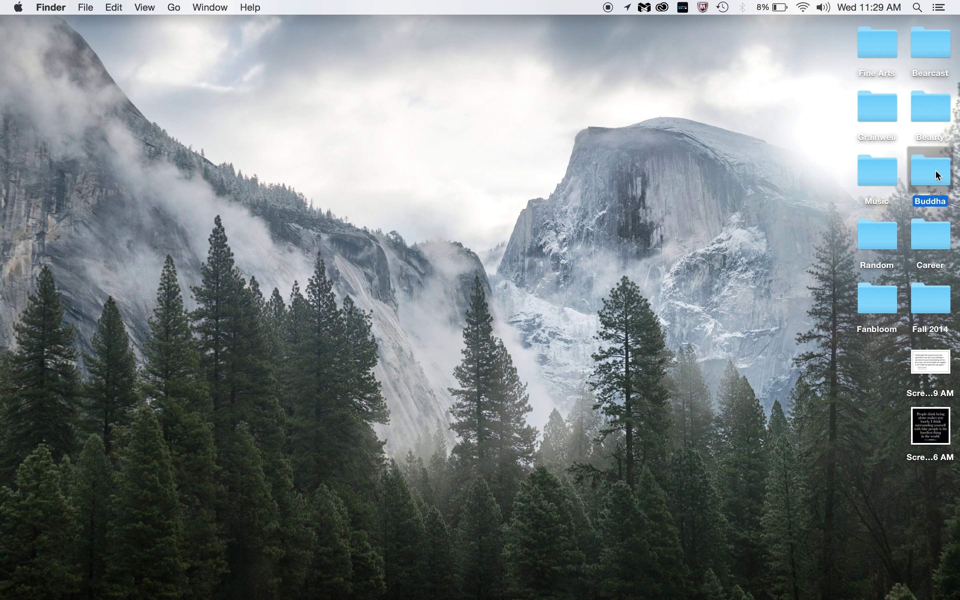
click(935, 235)
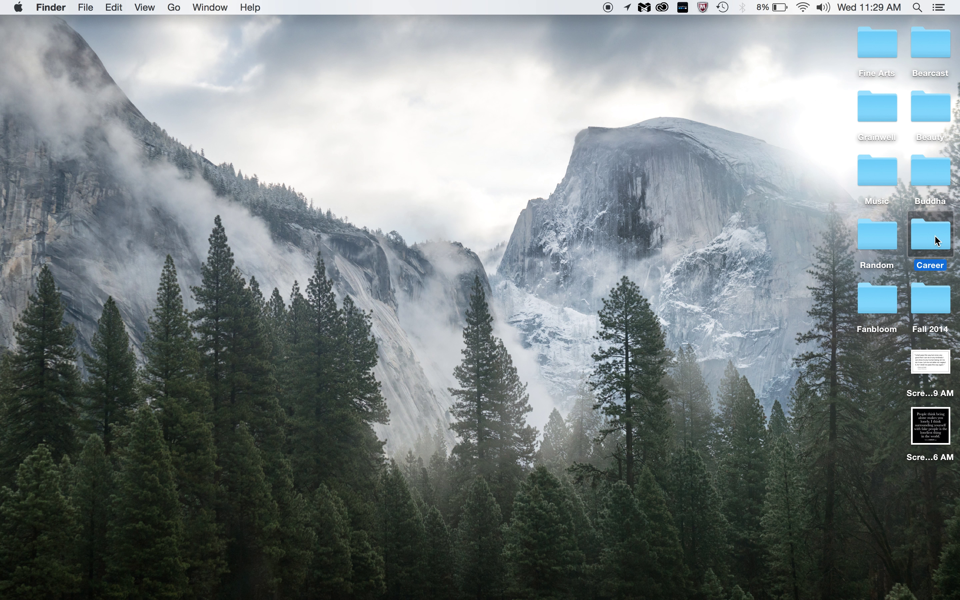
click(885, 313)
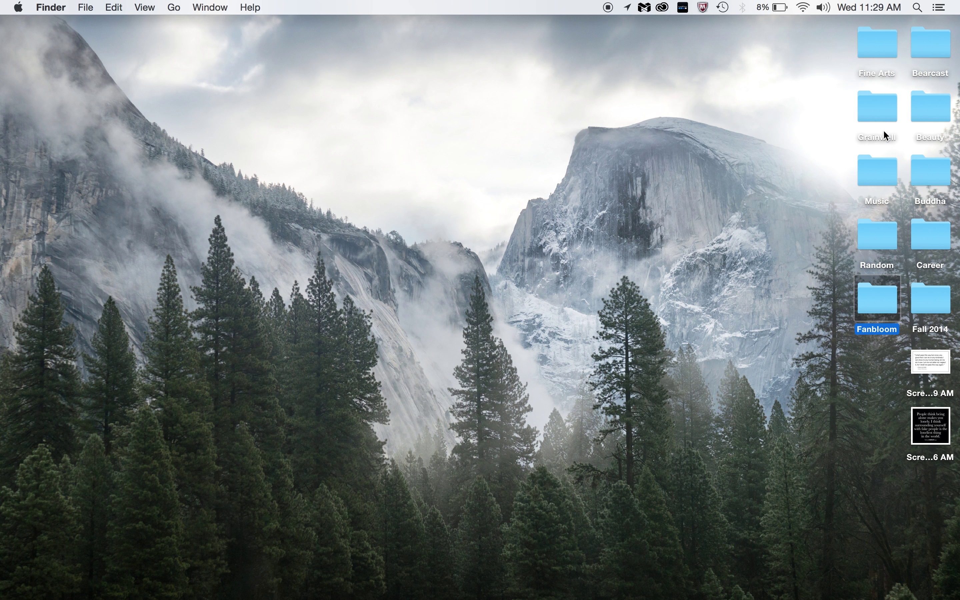
click(875, 102)
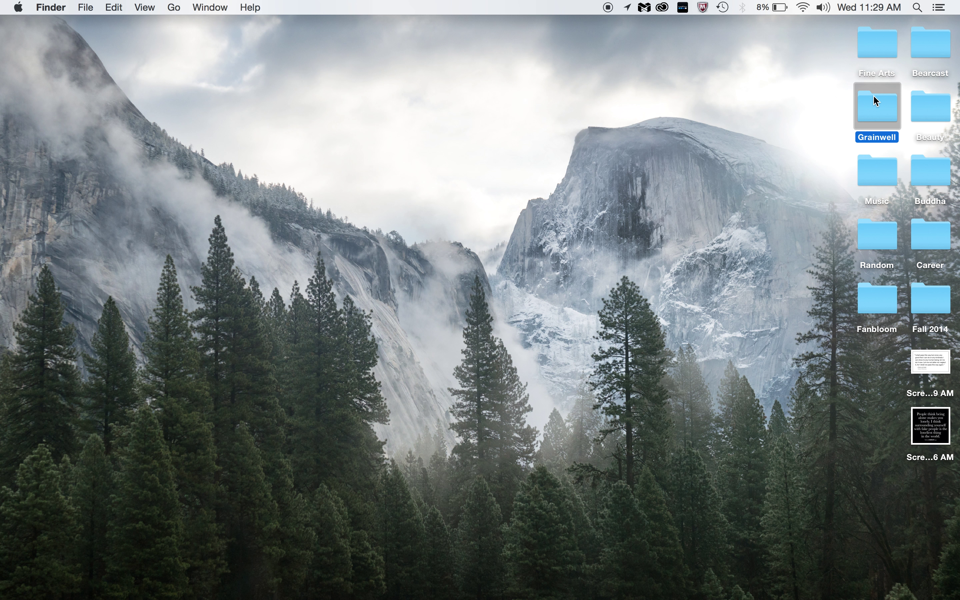
click(934, 46)
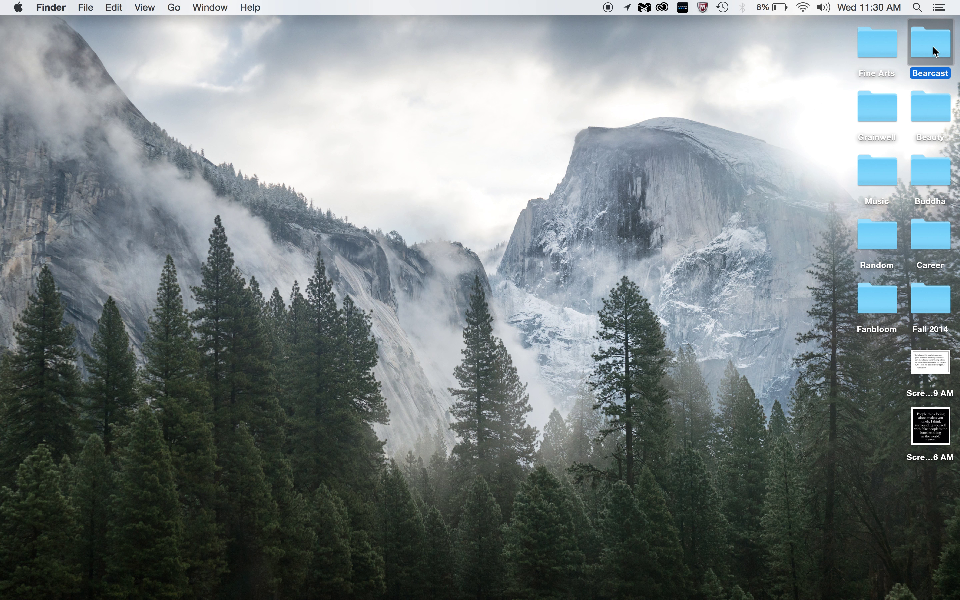
Step: Open the 'I shall pass this way but once' quote screenshot in Preview
click(795, 450)
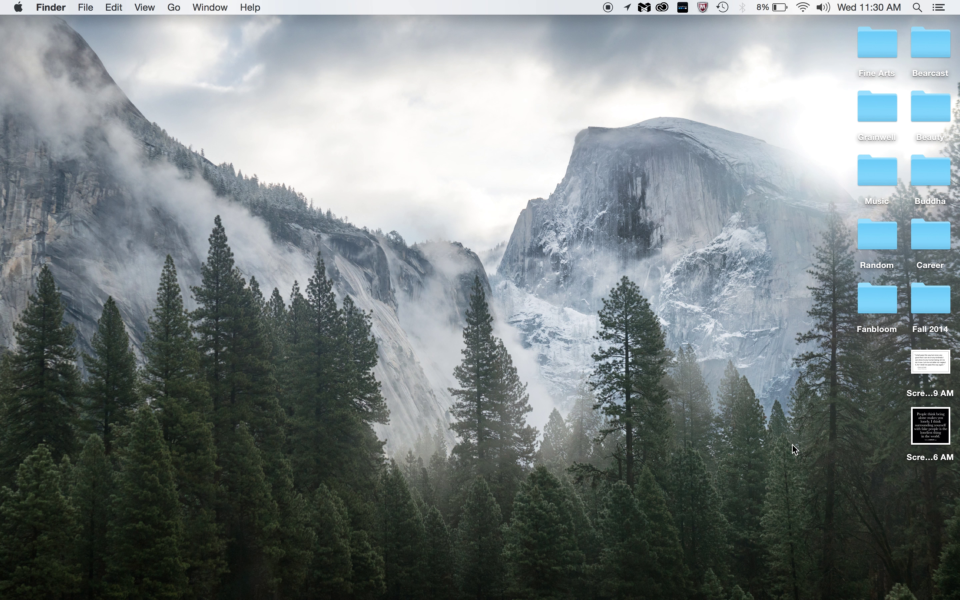
click(940, 364)
double_click(939, 364)
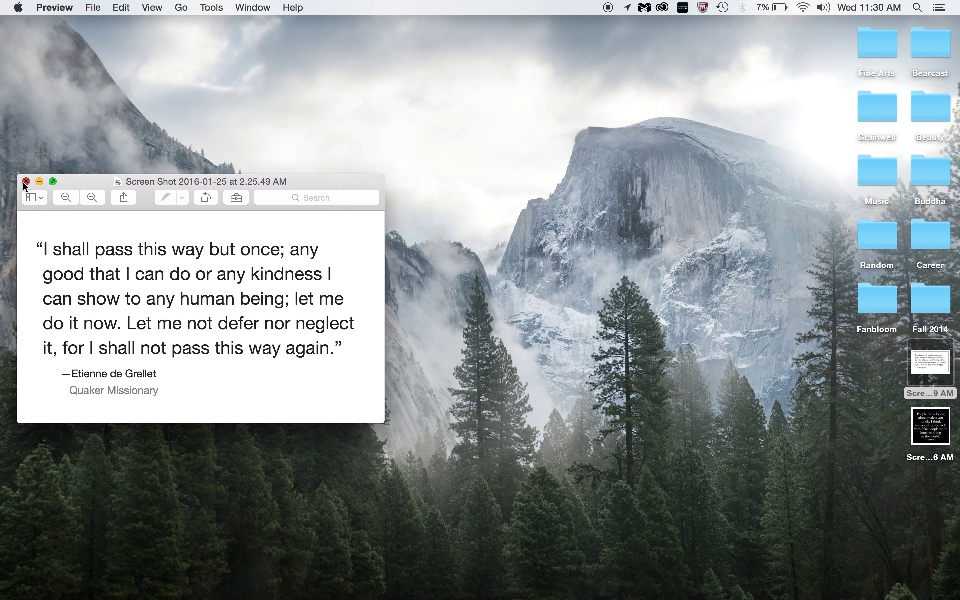
Step: Close the Preview window showing the quote screenshot
click(23, 181)
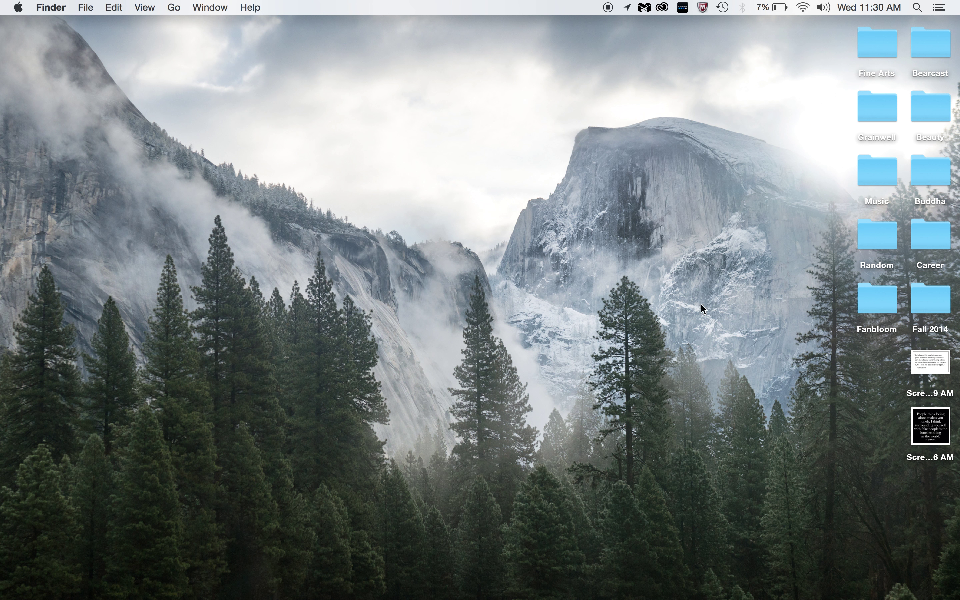
Step: Open Slack and browse #alerts, #general and #random, ending back on #general
mouse_move(793, 588)
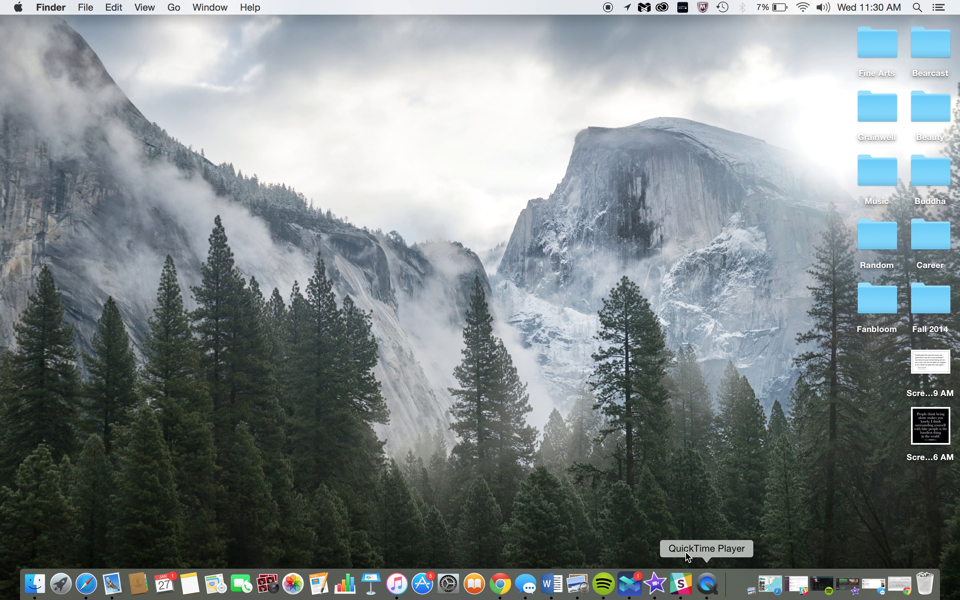
click(687, 593)
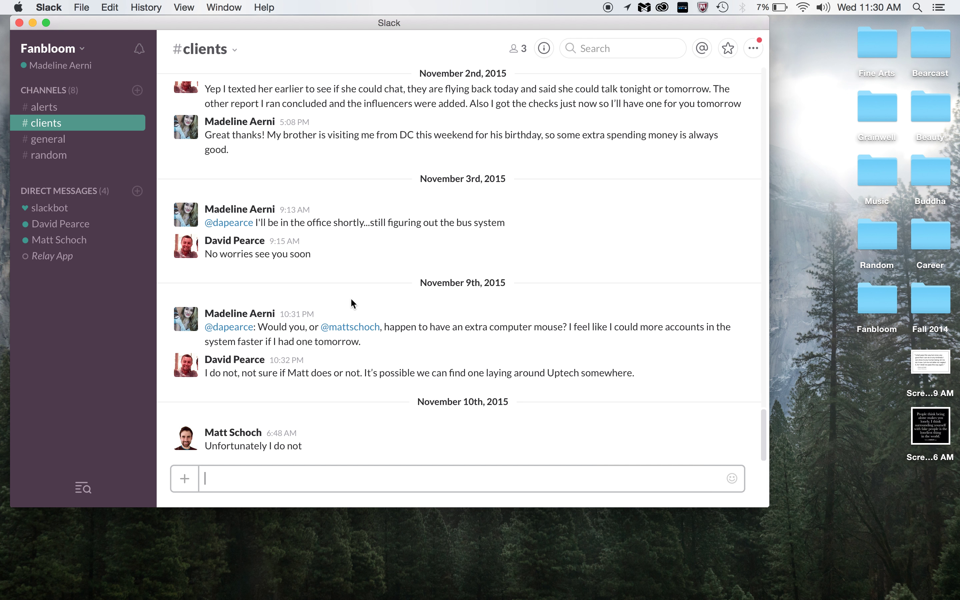
click(65, 107)
click(60, 139)
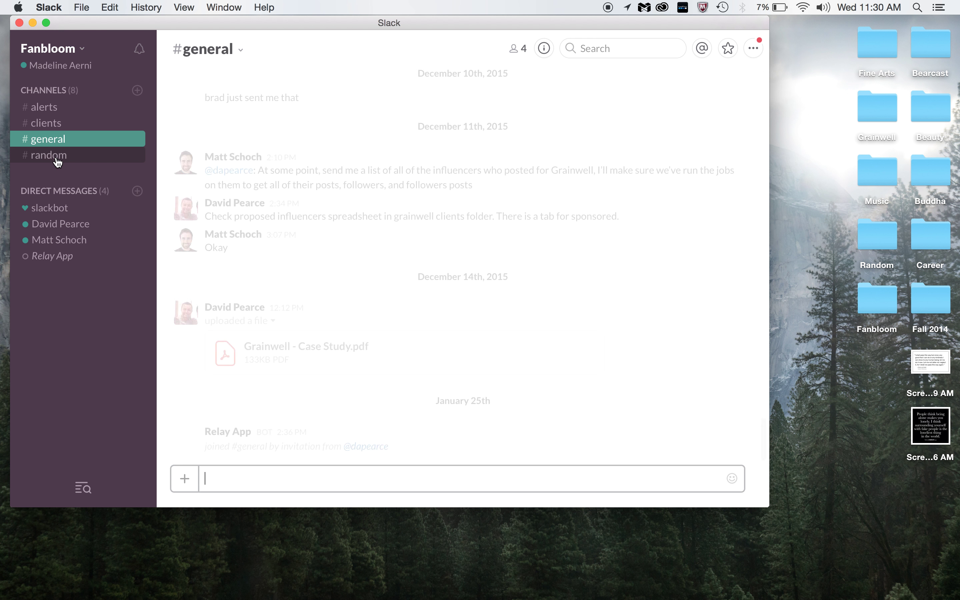
click(57, 157)
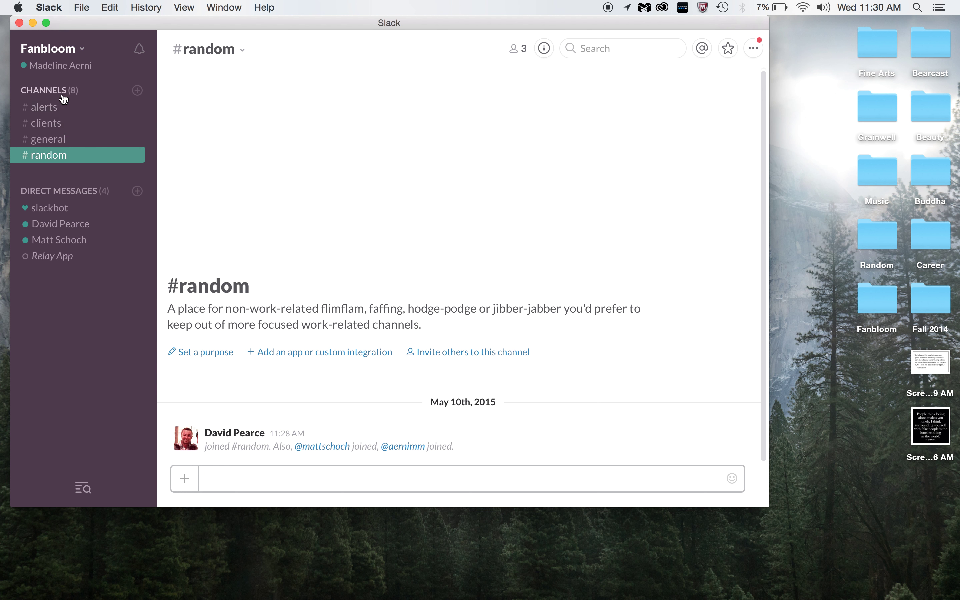
click(58, 142)
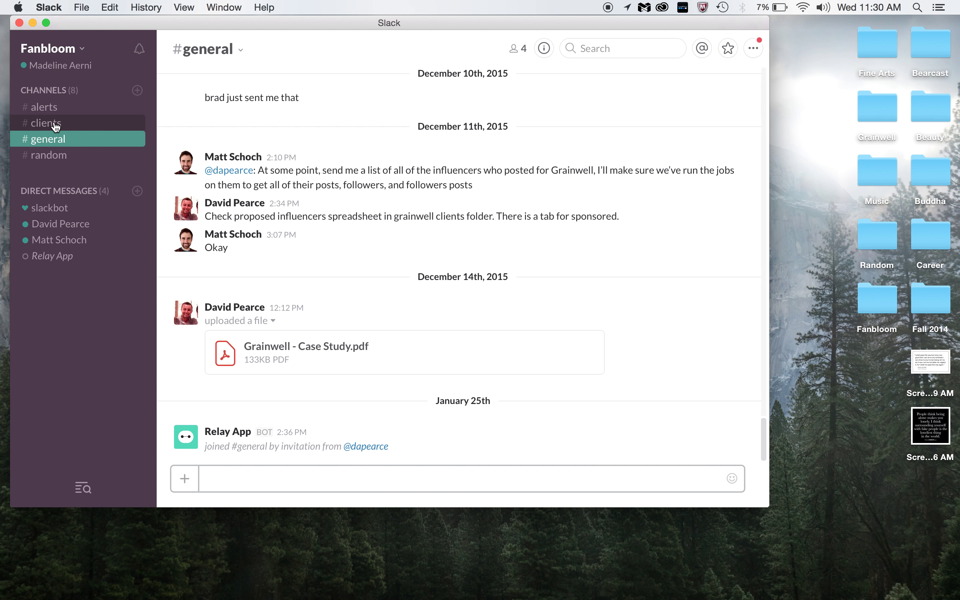
Step: Open the 'Grainwell - Case Study.pdf' upload, then close its browser tab and hide Chrome
click(320, 346)
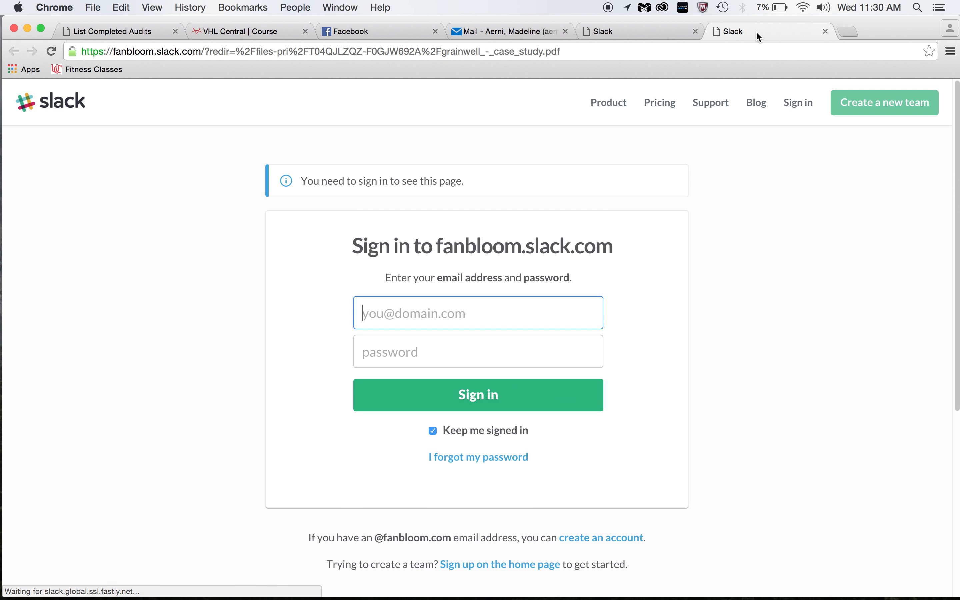
click(827, 31)
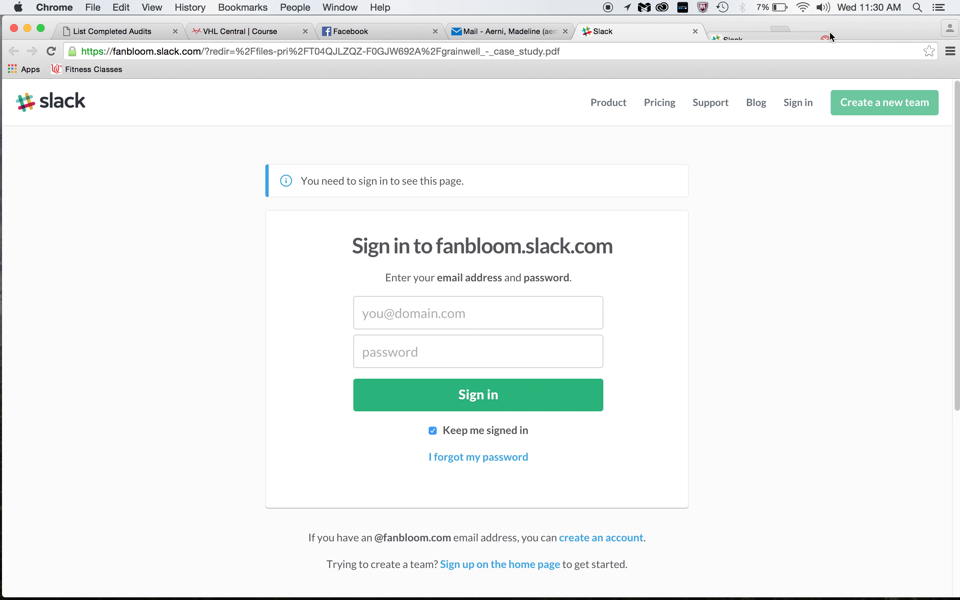
click(28, 28)
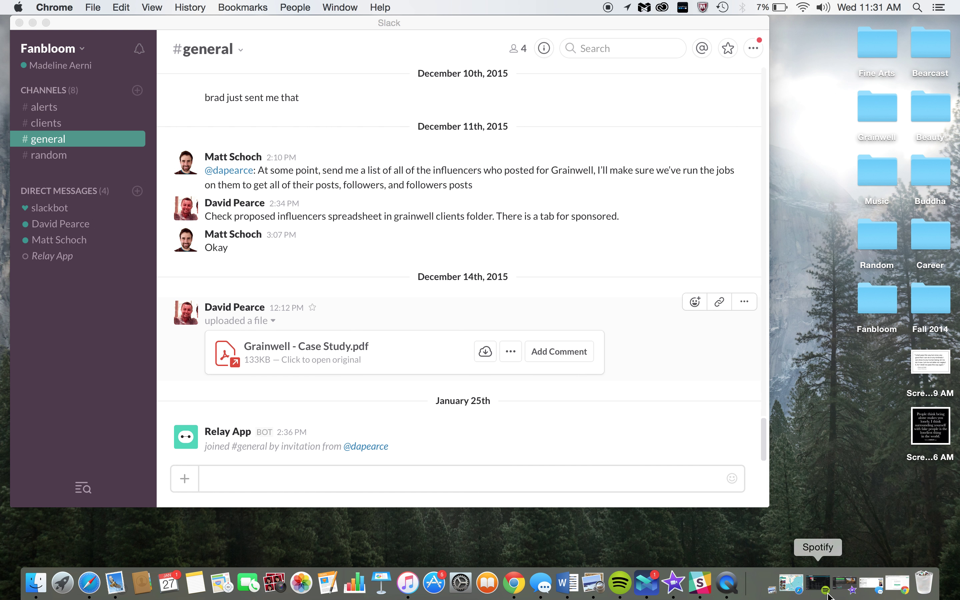
Step: Restore Spotify, check the Creative Cloud menu-bar panel, then restore the iMovie 'sammmy' project
click(826, 594)
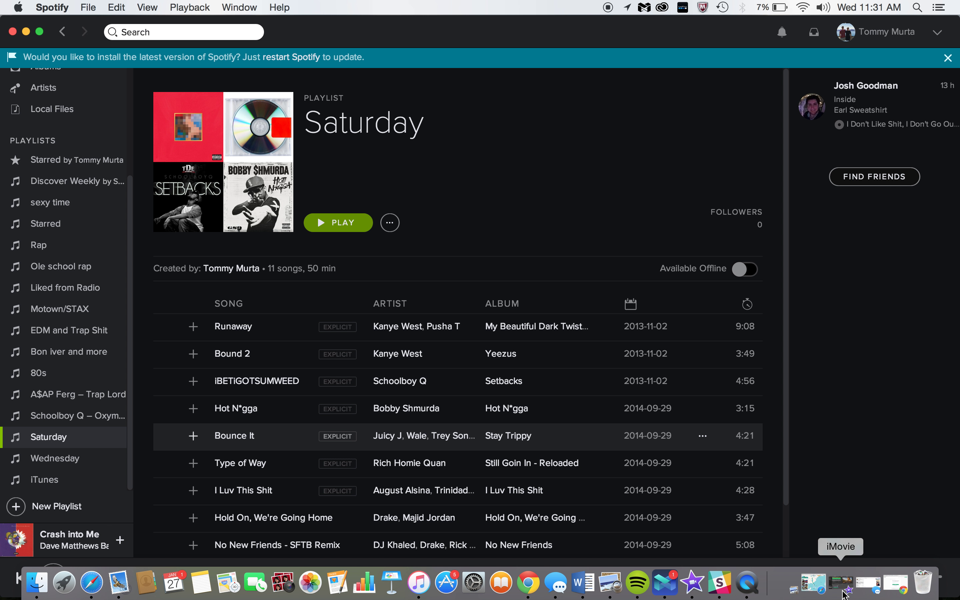
click(663, 7)
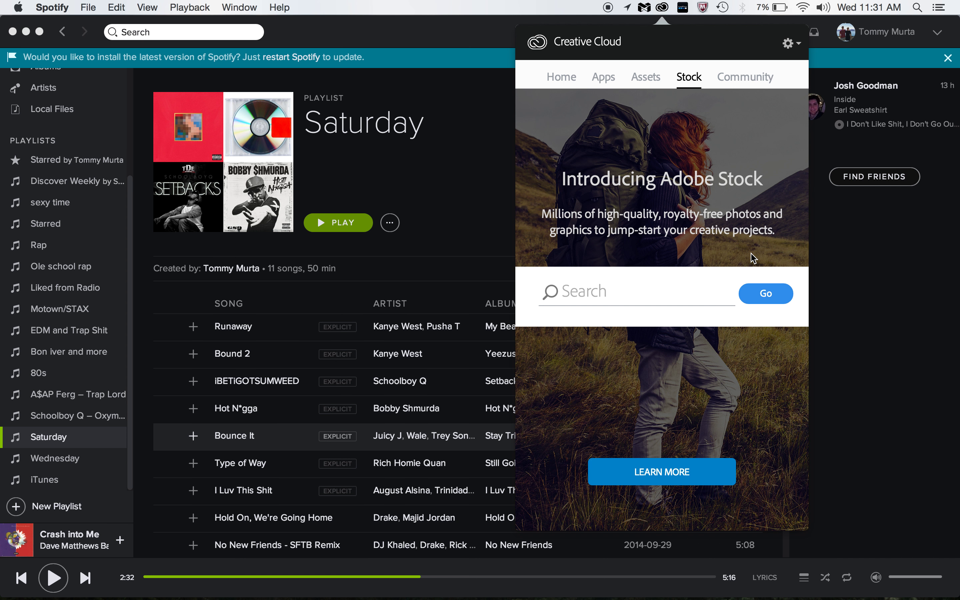
mouse_move(785, 596)
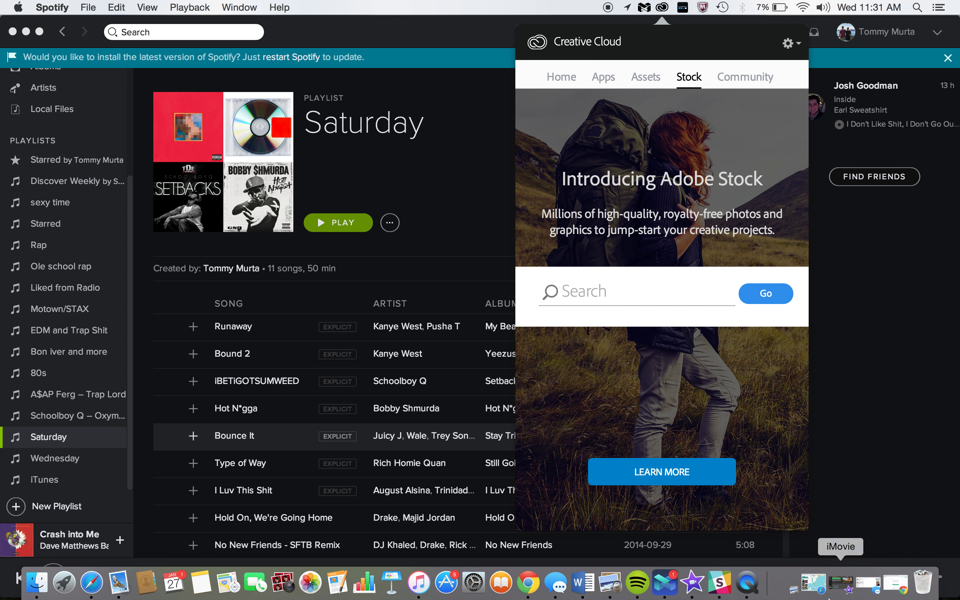
click(851, 594)
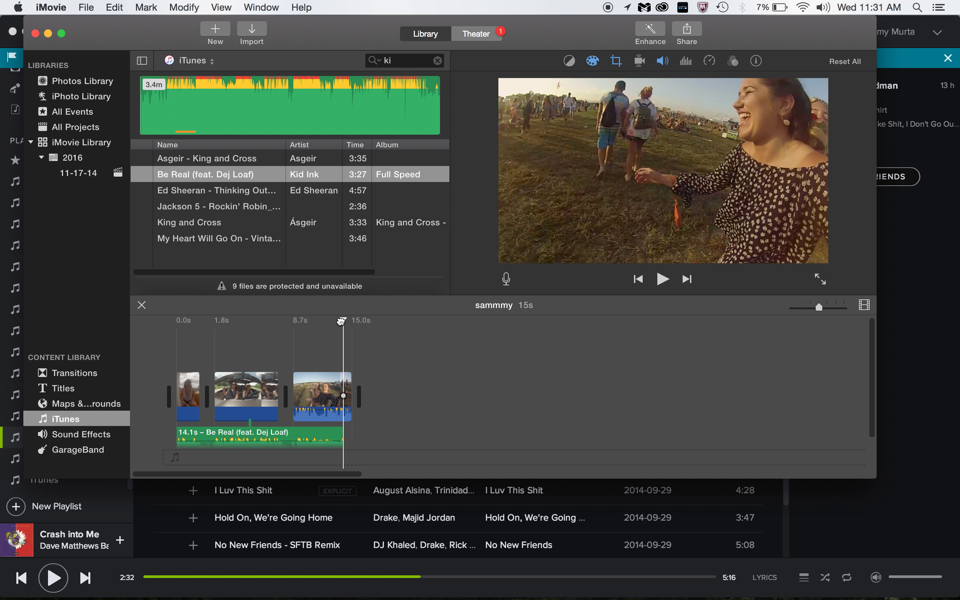
Step: Play the 15s 'sammmy' birthday video, then minimize the iMovie project window
key(space)
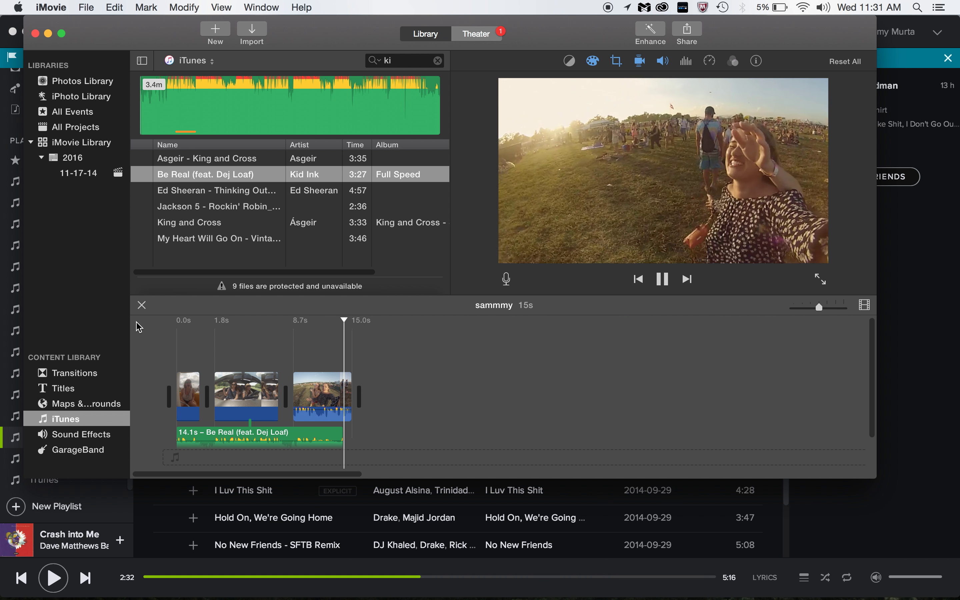
click(48, 33)
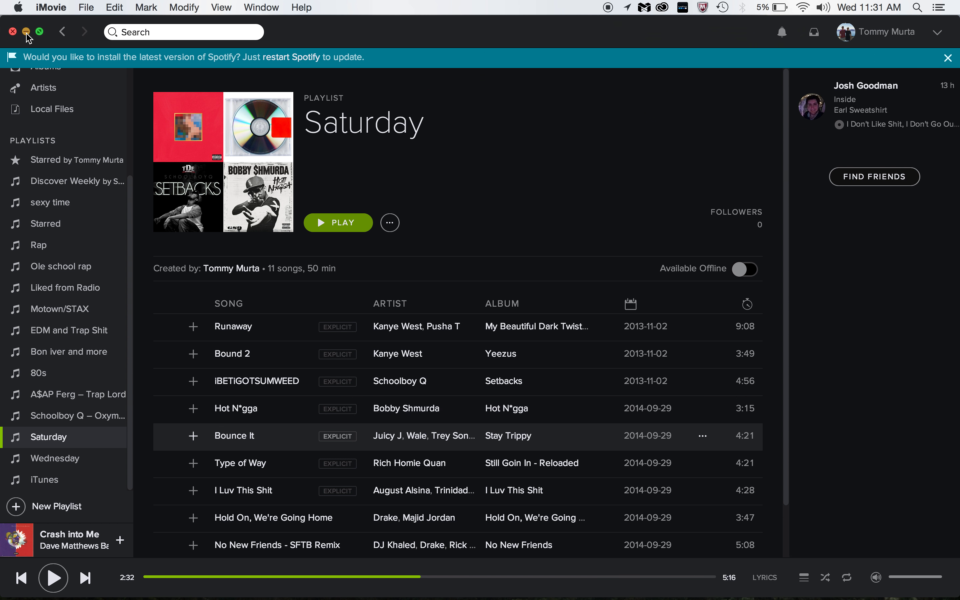
Step: Minimize the Spotify and Slack windows and bring Chrome to the front
click(26, 33)
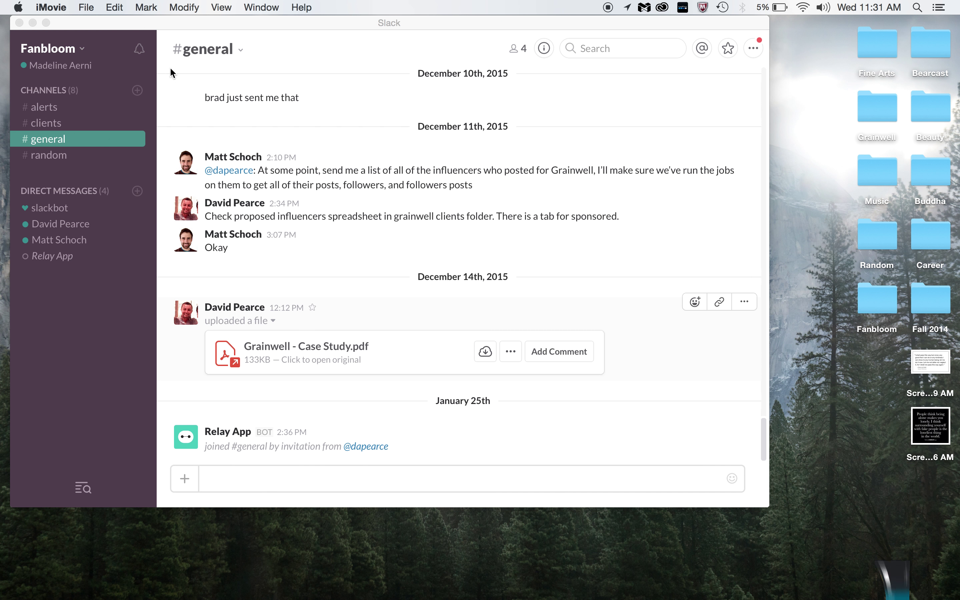
click(32, 23)
mouse_move(869, 588)
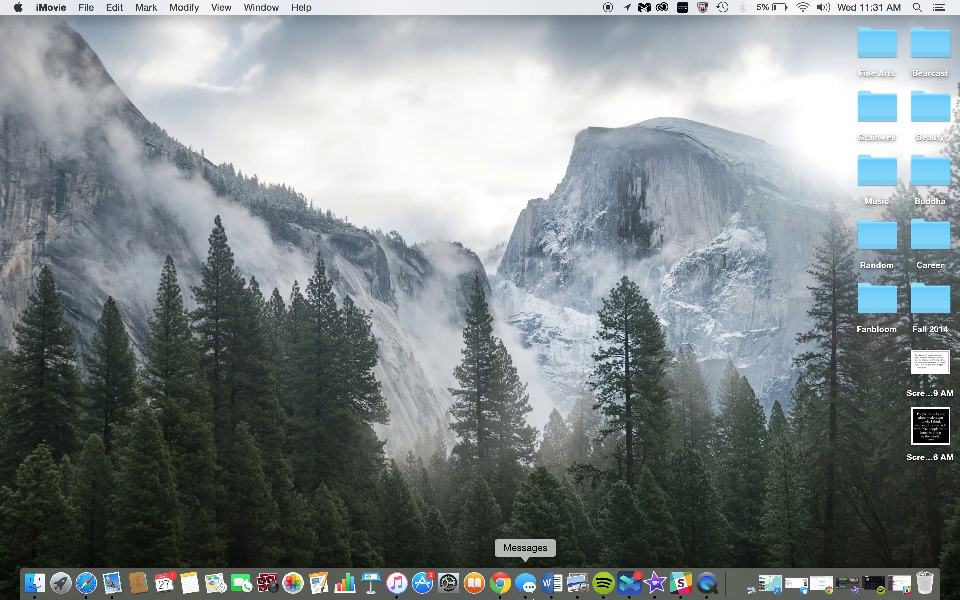
click(501, 587)
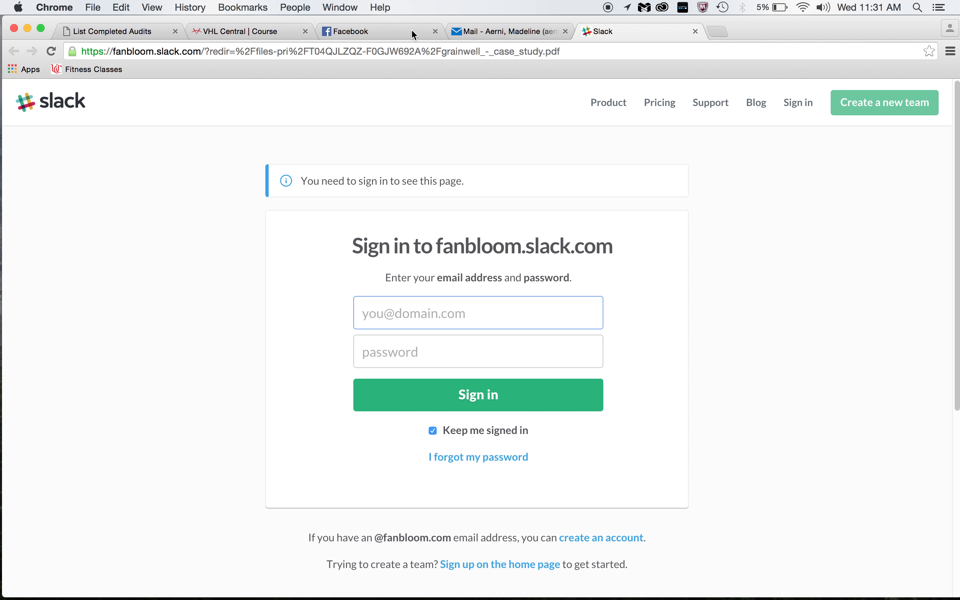
Step: Read the Slack notification email in the Outlook inbox, then go to the VHL Central page
click(486, 32)
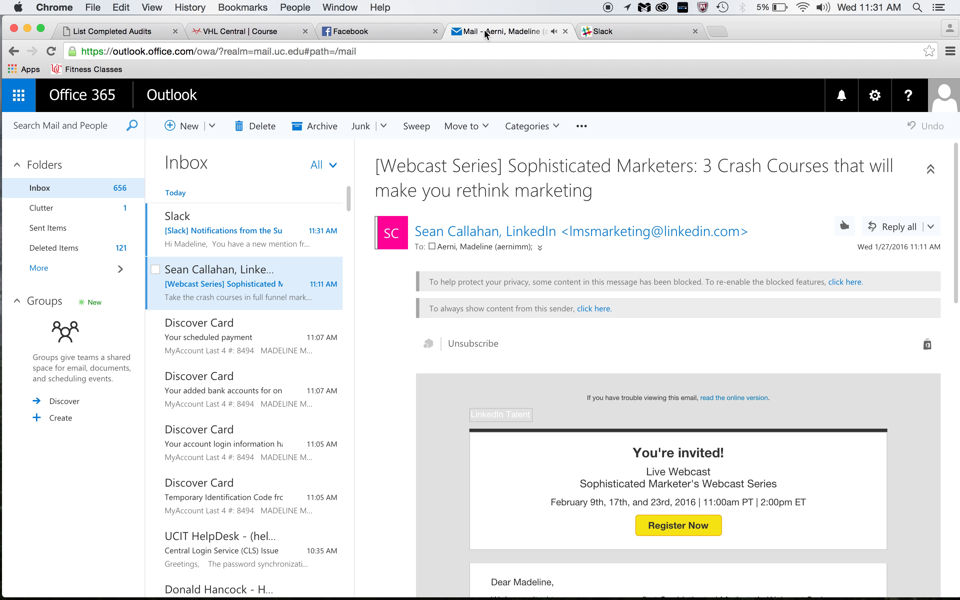
click(231, 225)
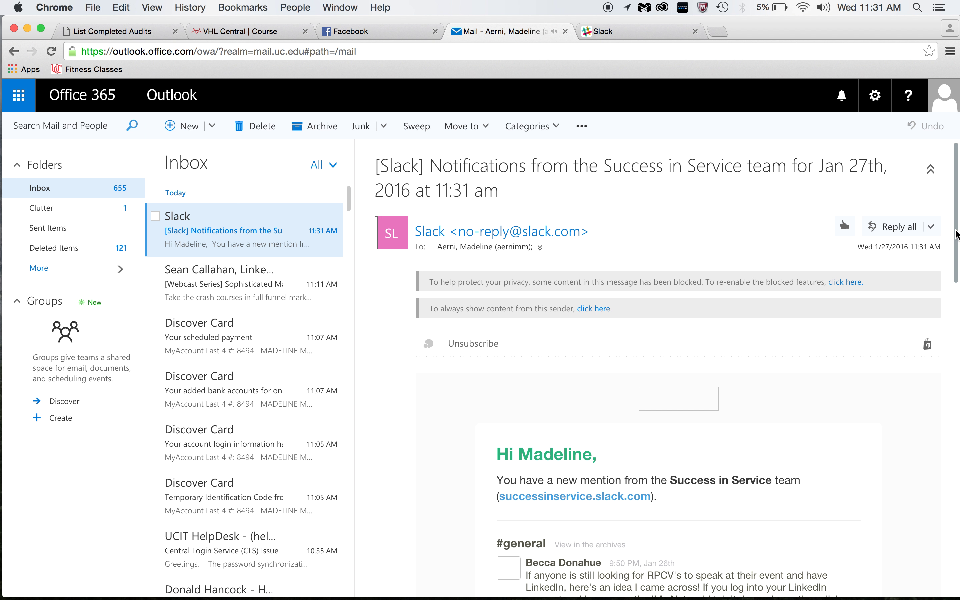
scroll(956, 268, down, 3)
scroll(957, 268, down, 5)
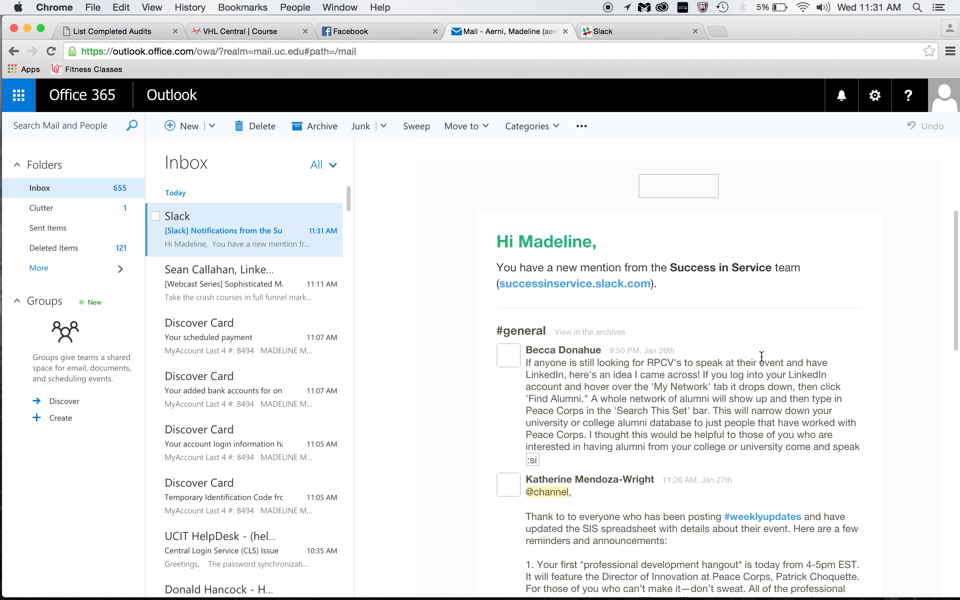
click(259, 31)
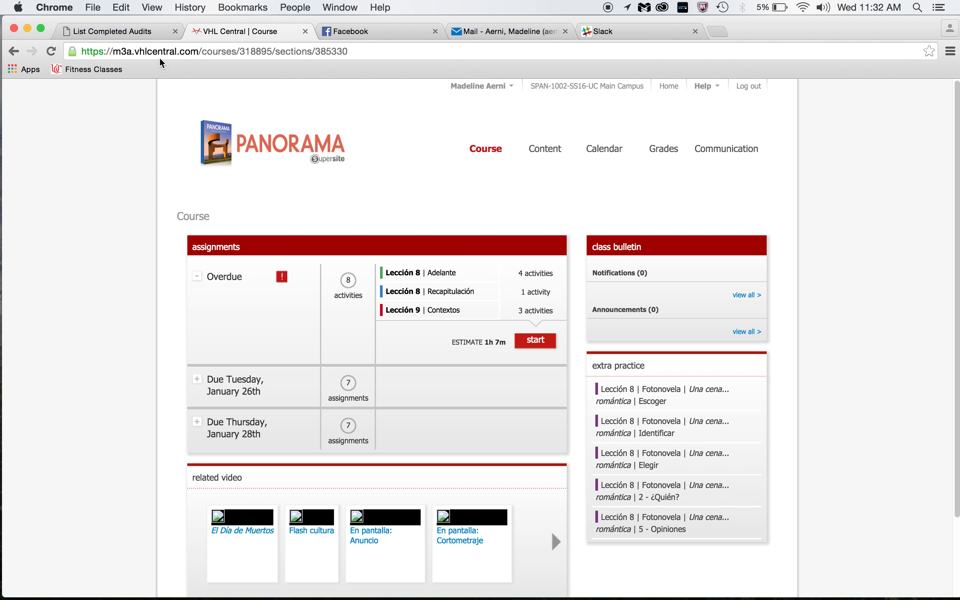
Step: Minimize Chrome with the VHL Central Panorama course page
click(28, 28)
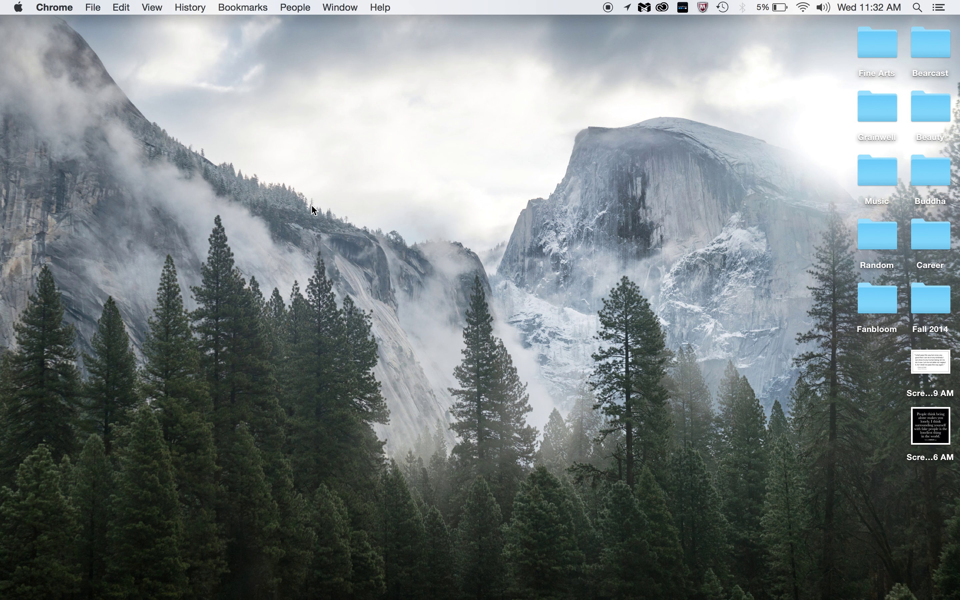